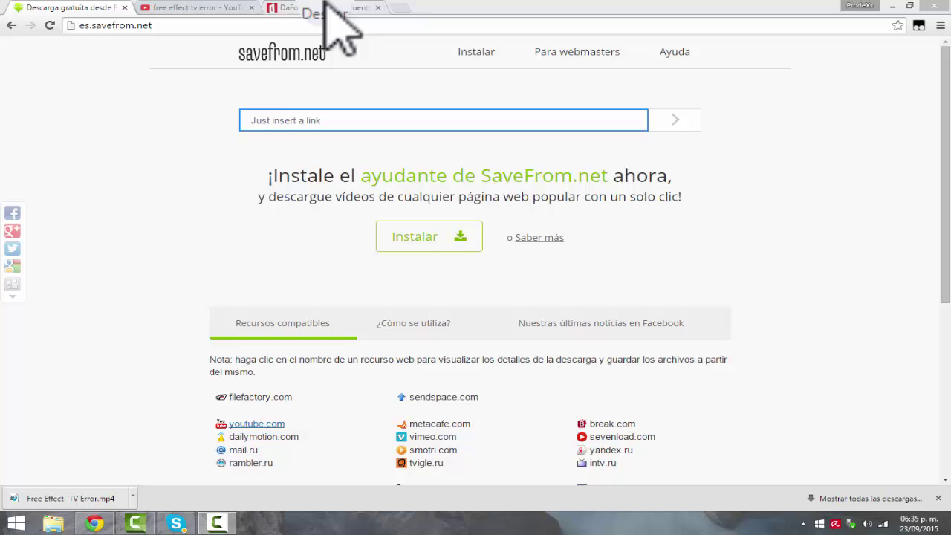
Search DaFont for 'blacklisted' to bring up the single Blacklisted font result.
{"action": "left_click", "coordinate": [271, 11]}
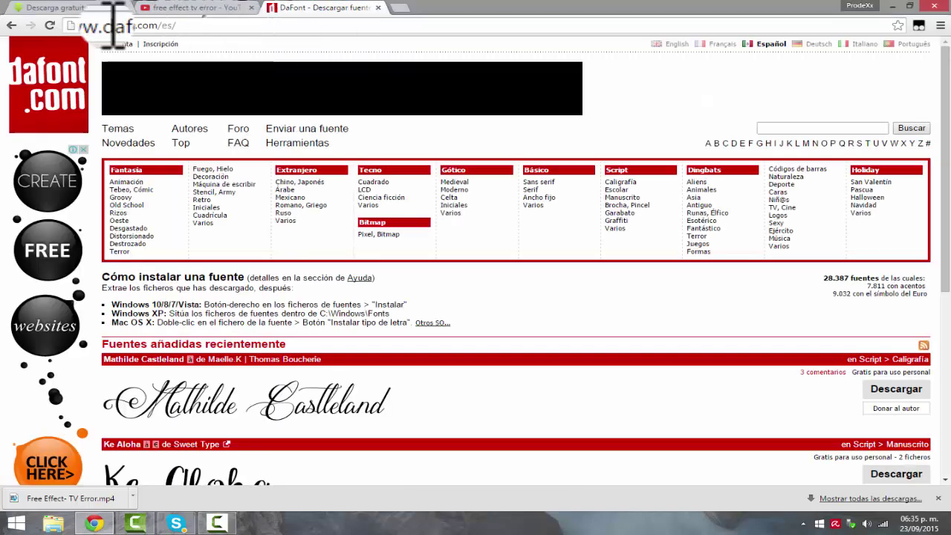
{"action": "left_click", "coordinate": [111, 25]}
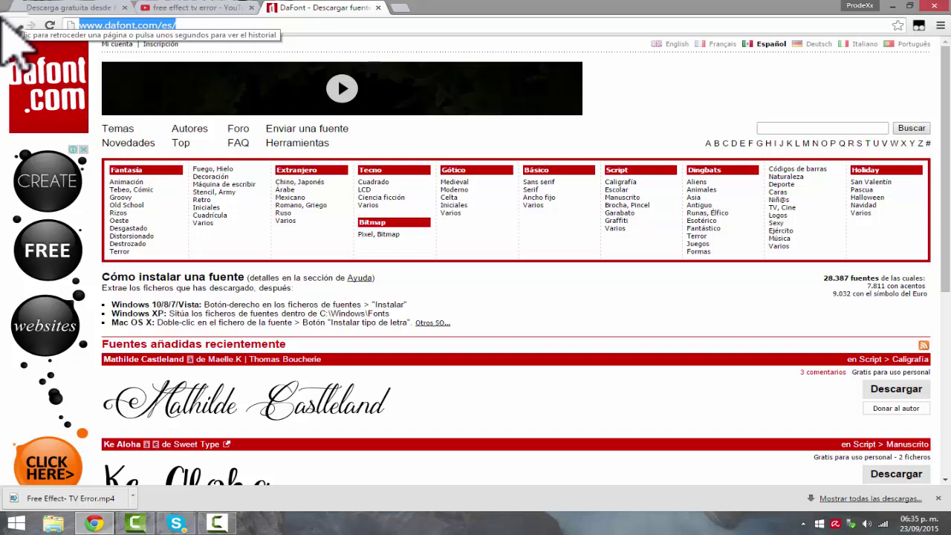
{"action": "left_click", "coordinate": [306, 25]}
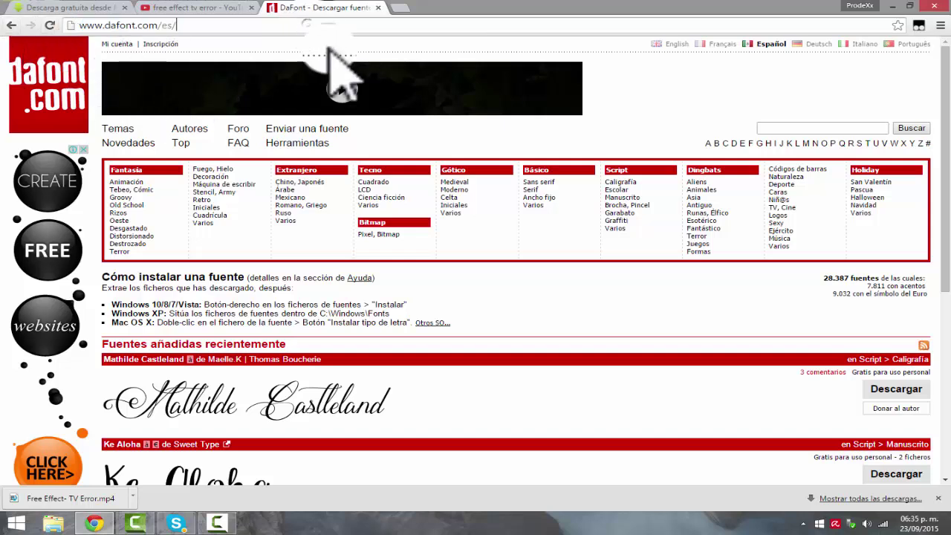
{"action": "left_click", "coordinate": [801, 124]}
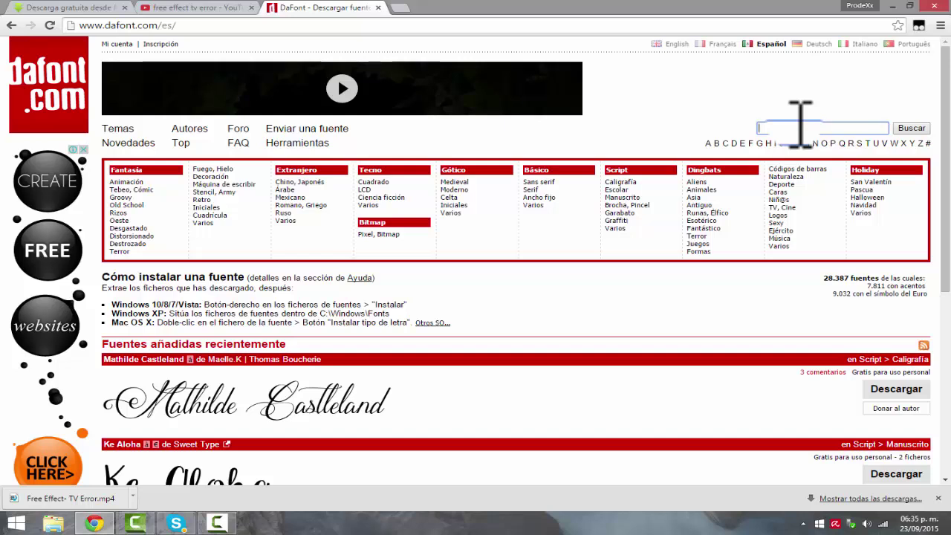
{"action": "type", "text": "bloiste"}
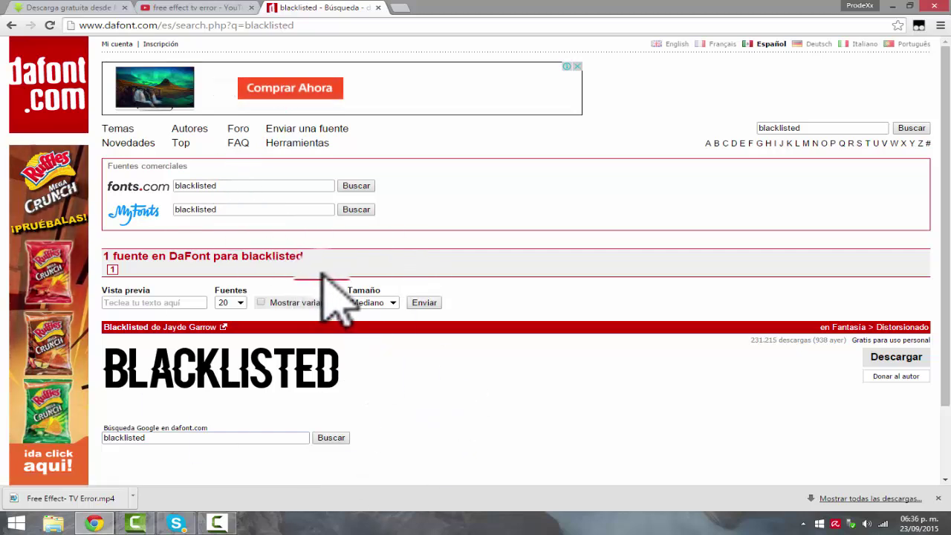
{"action": "left_click", "coordinate": [217, 524]}
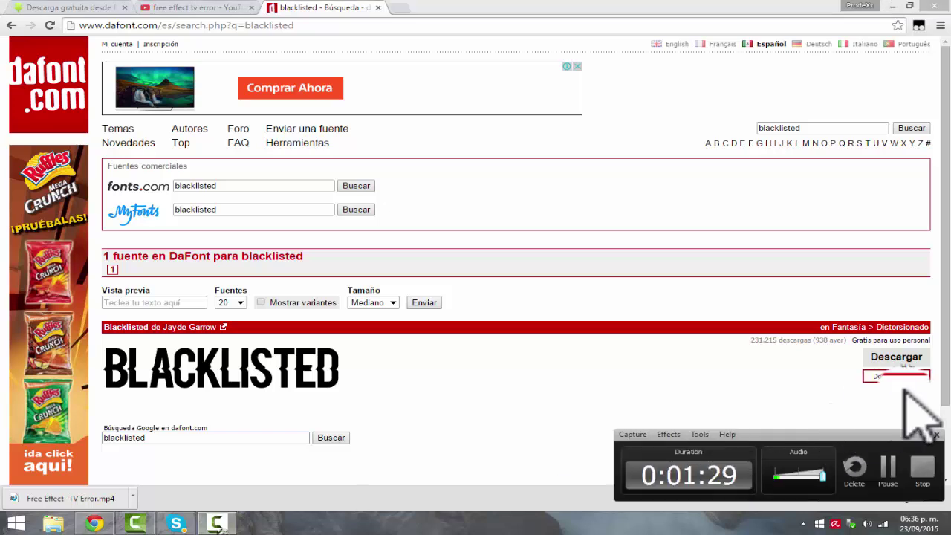
{"action": "left_click", "coordinate": [890, 482]}
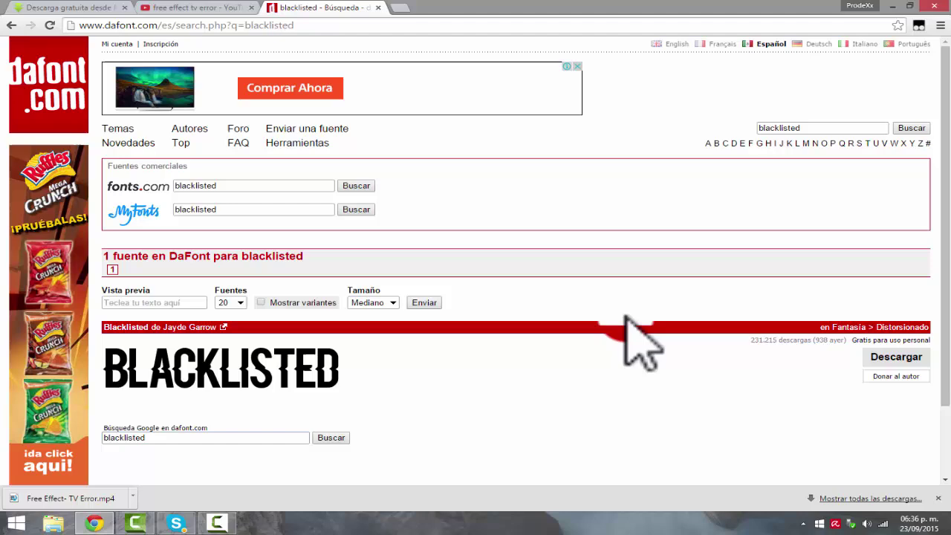
Close DaFont and return to the YouTube results for 'free effect tv error'.
{"action": "left_click", "coordinate": [379, 7]}
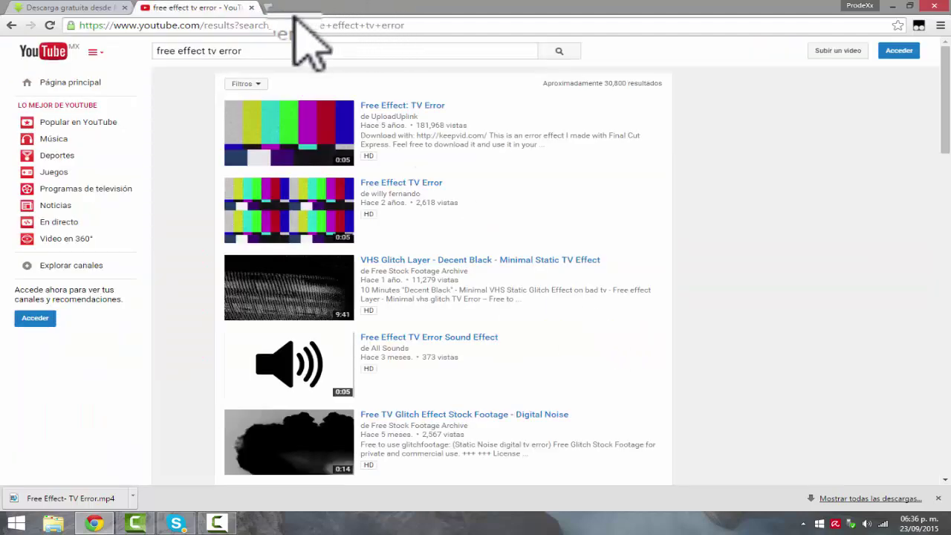
{"action": "left_click_drag", "start_coordinate": [261, 52], "coordinate": [111, 70]}
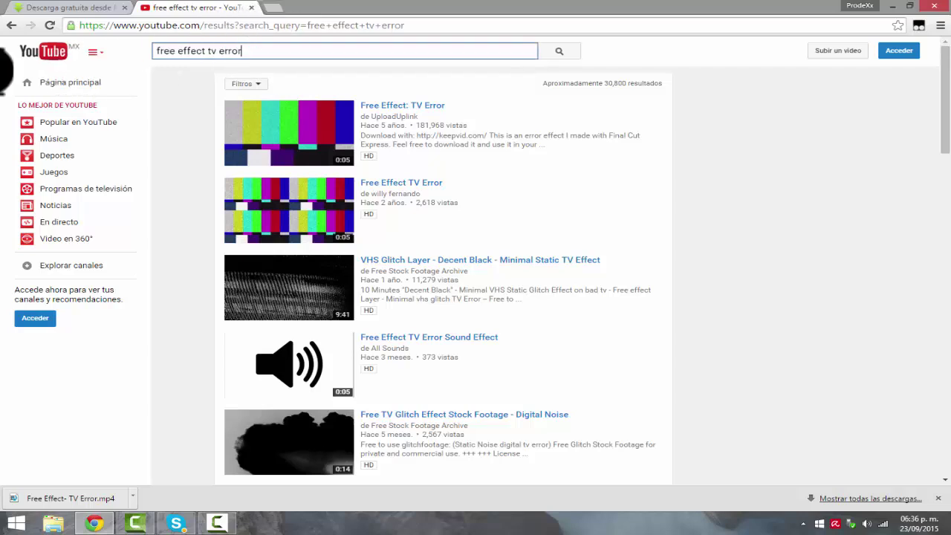
{"action": "left_click", "coordinate": [261, 53]}
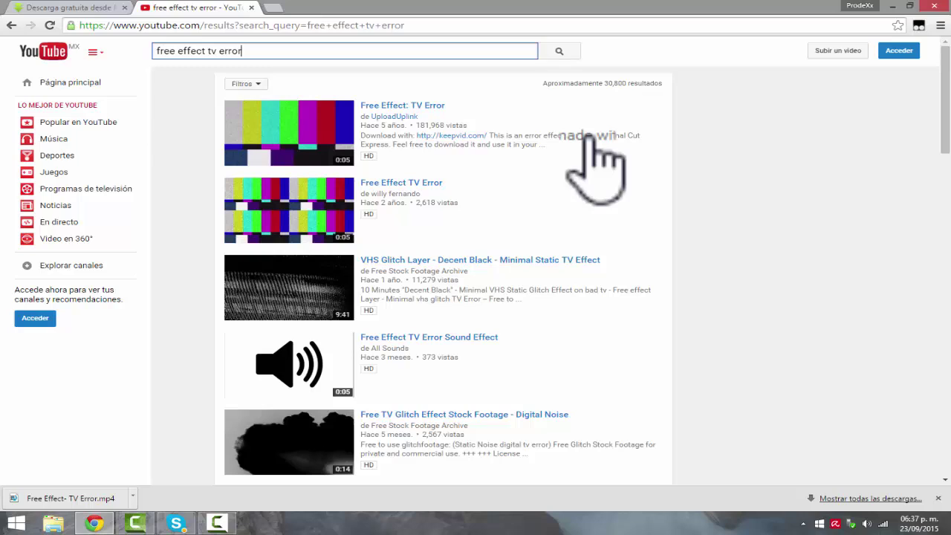
Open and pause the 'Free Effect: TV Error' video, then select its page address.
{"action": "left_click", "coordinate": [313, 123]}
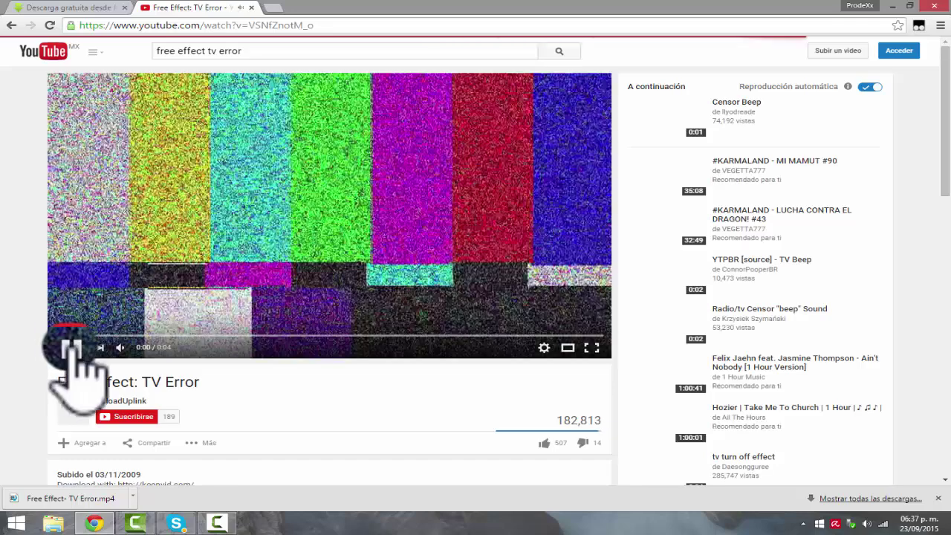
{"action": "left_click", "coordinate": [70, 347]}
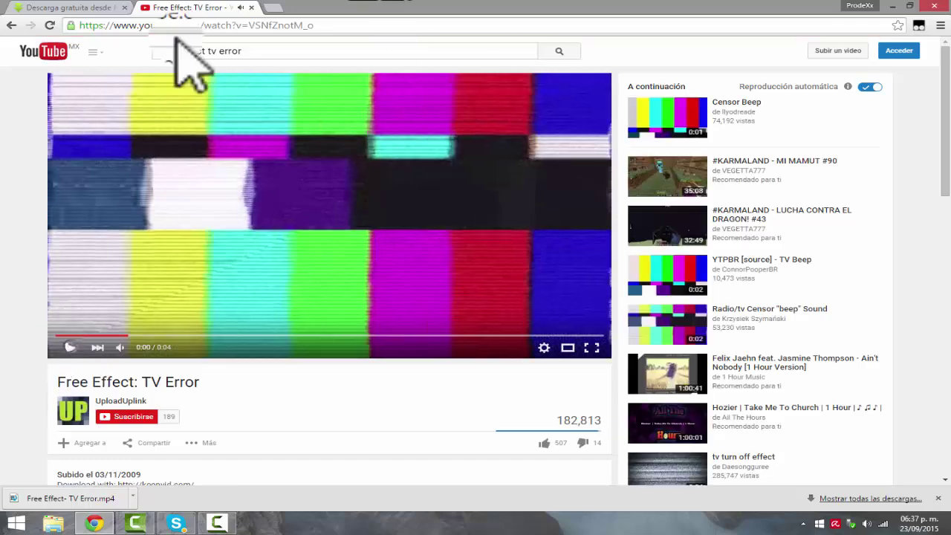
{"action": "left_click", "coordinate": [269, 25]}
{"action": "key", "text": "ctrl+c"}
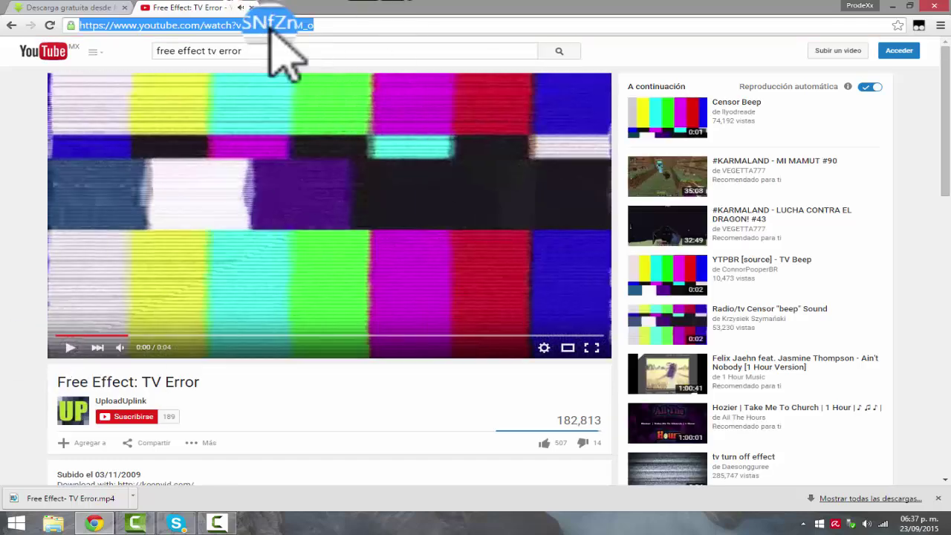
{"action": "right_click", "coordinate": [269, 25]}
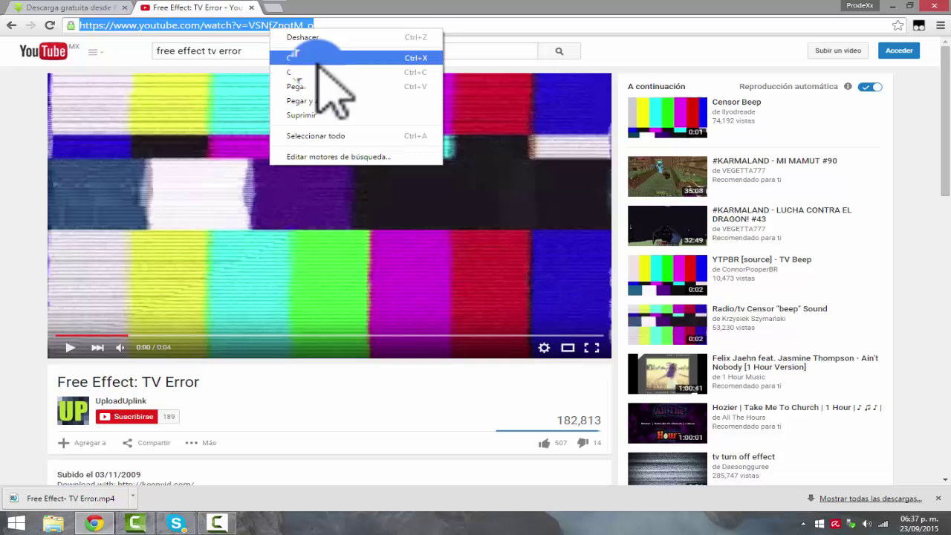
Copy the TV Error video link and paste it into SaveFrom.net's link box.
{"action": "left_click", "coordinate": [298, 72]}
{"action": "left_click", "coordinate": [252, 8]}
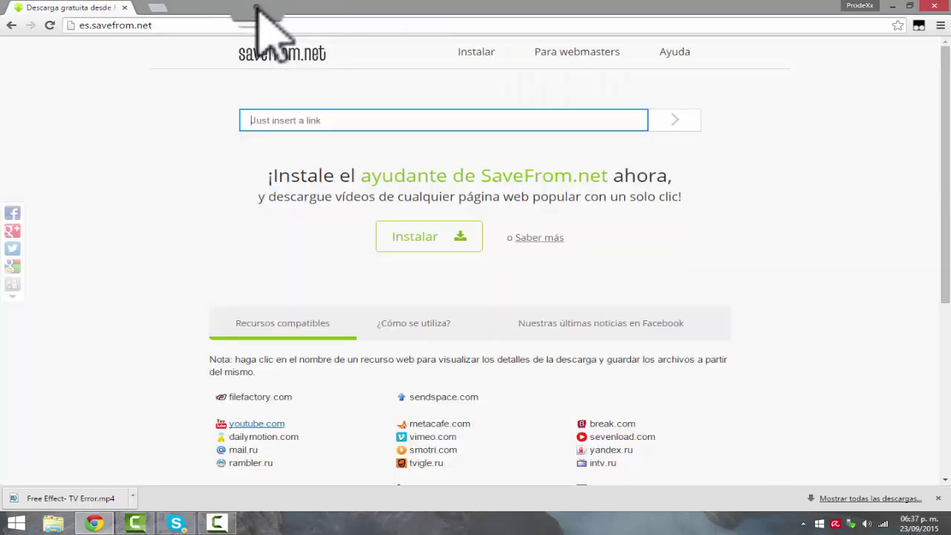
{"action": "left_click", "coordinate": [346, 111]}
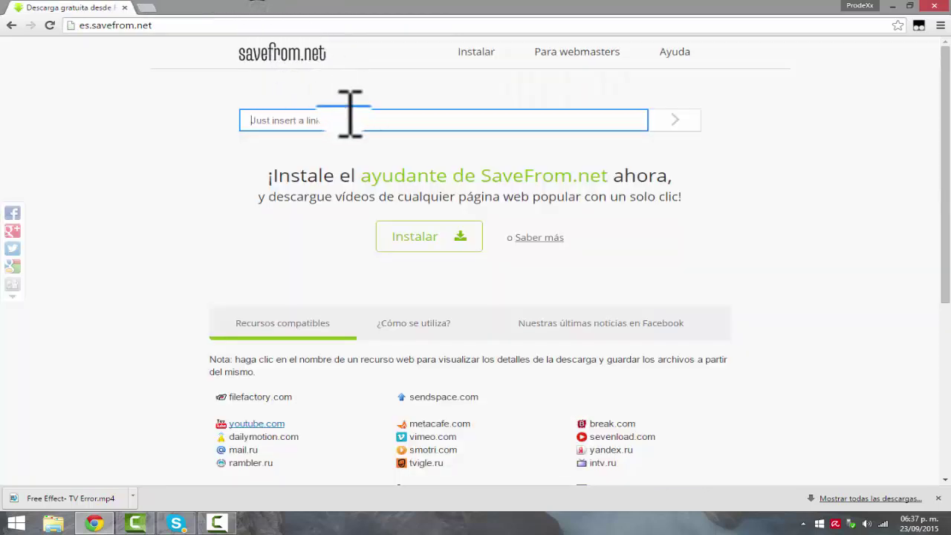
{"action": "key", "text": "ctrl+v"}
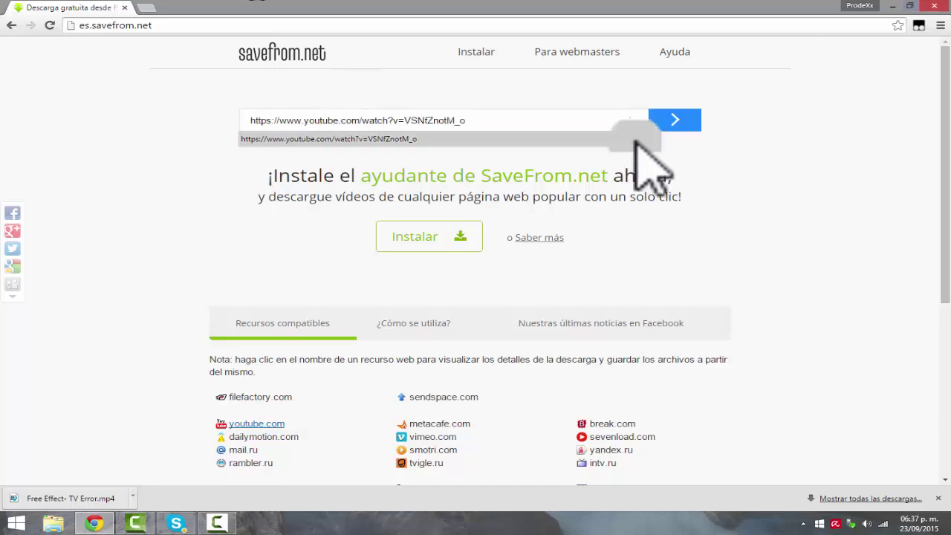
Download the video from SaveFrom.net as MP4 720p and return to Camtasia Studio.
{"action": "left_click", "coordinate": [674, 120]}
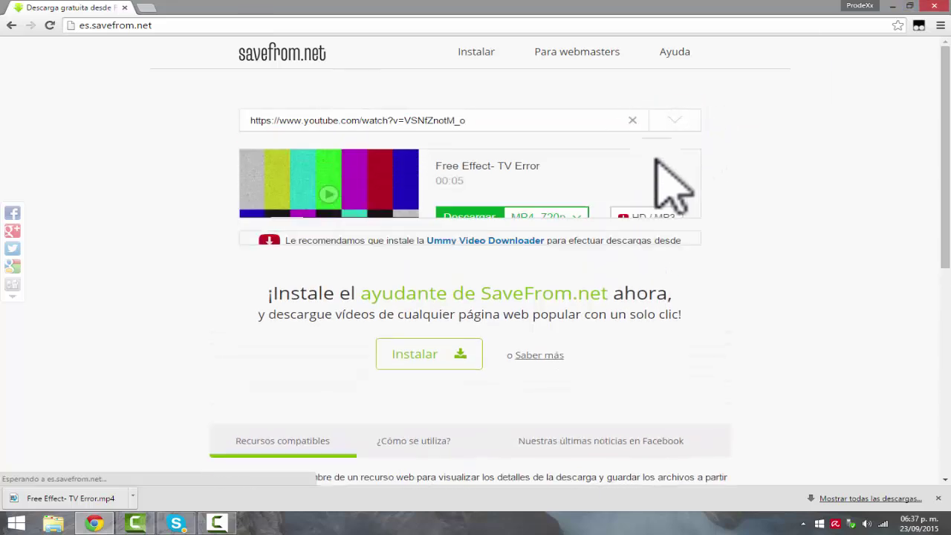
{"action": "left_click", "coordinate": [474, 221]}
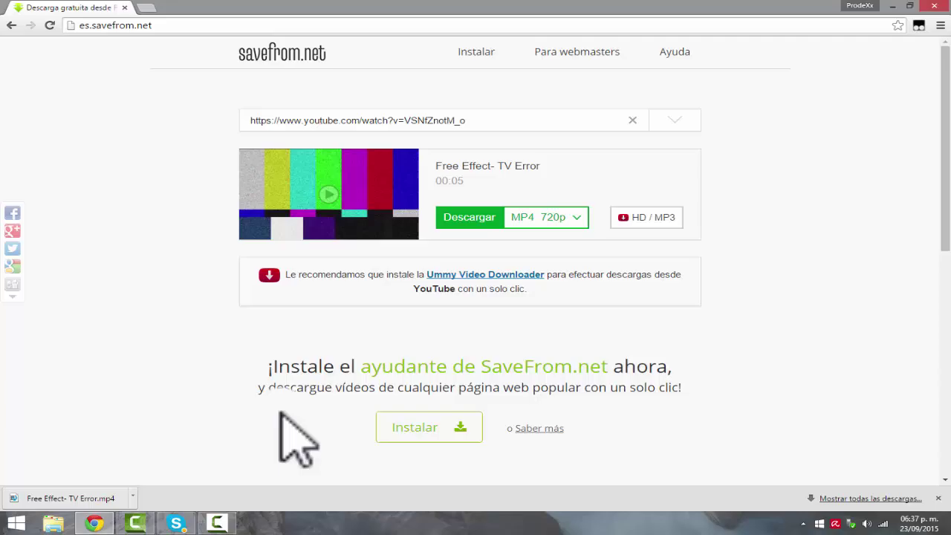
{"action": "left_click", "coordinate": [136, 522]}
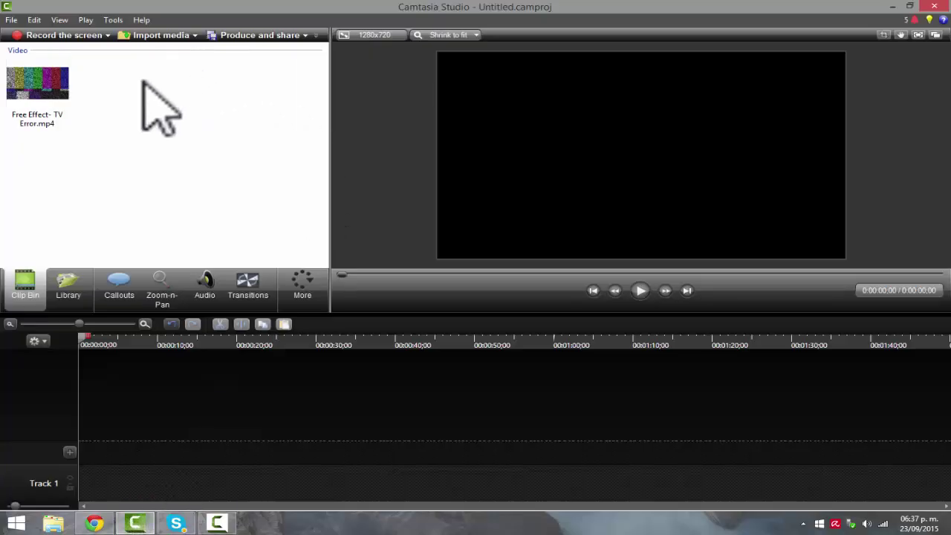
Add a Simple Rectangle callout and stretch it to cover the entire canvas.
{"action": "left_click_drag", "start_coordinate": [138, 73], "coordinate": [70, 240]}
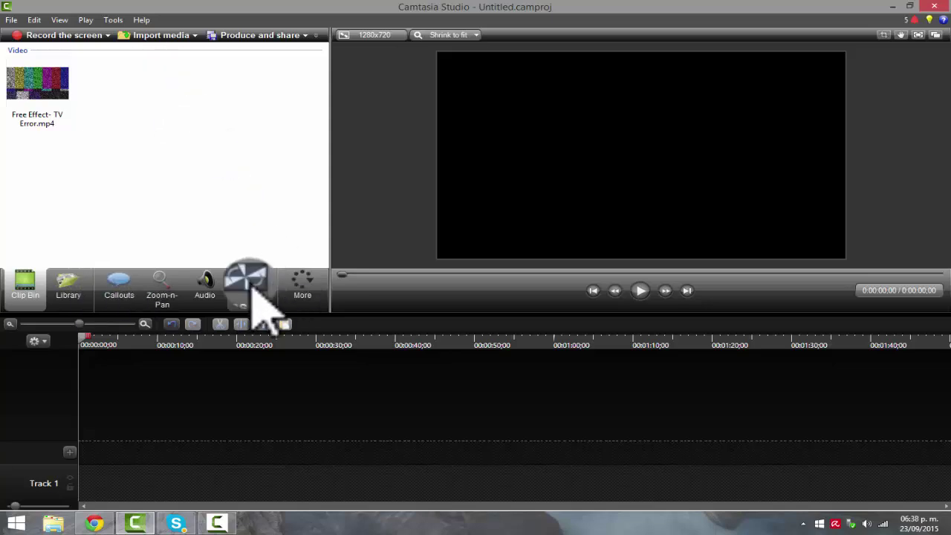
{"action": "left_click", "coordinate": [133, 286]}
{"action": "left_click", "coordinate": [230, 97]}
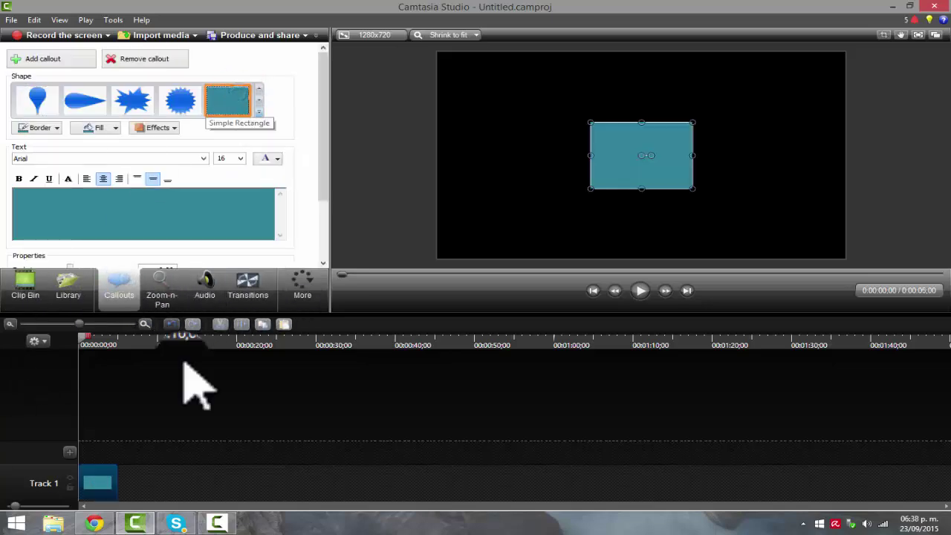
{"action": "left_click_drag", "start_coordinate": [622, 128], "coordinate": [470, 61]}
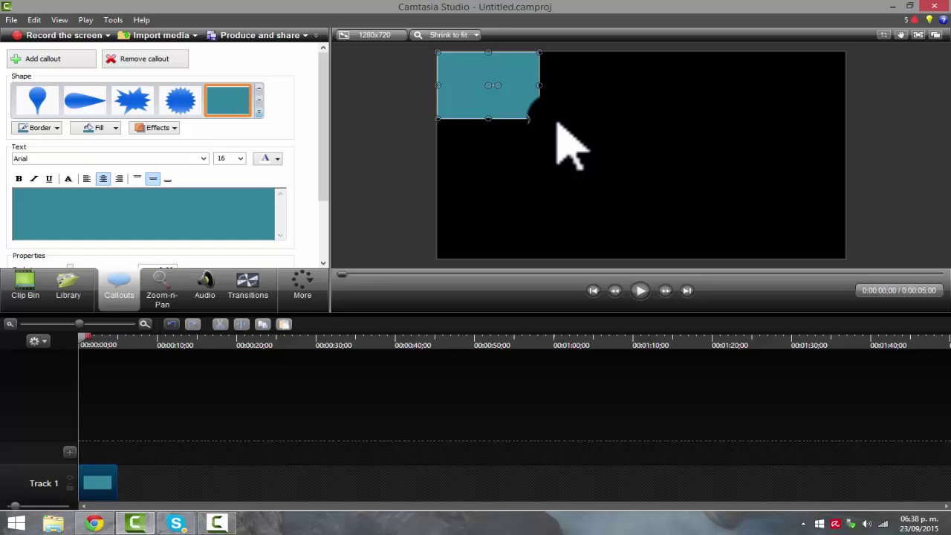
{"action": "left_click_drag", "start_coordinate": [538, 117], "coordinate": [845, 258]}
{"action": "left_click", "coordinate": [343, 182]}
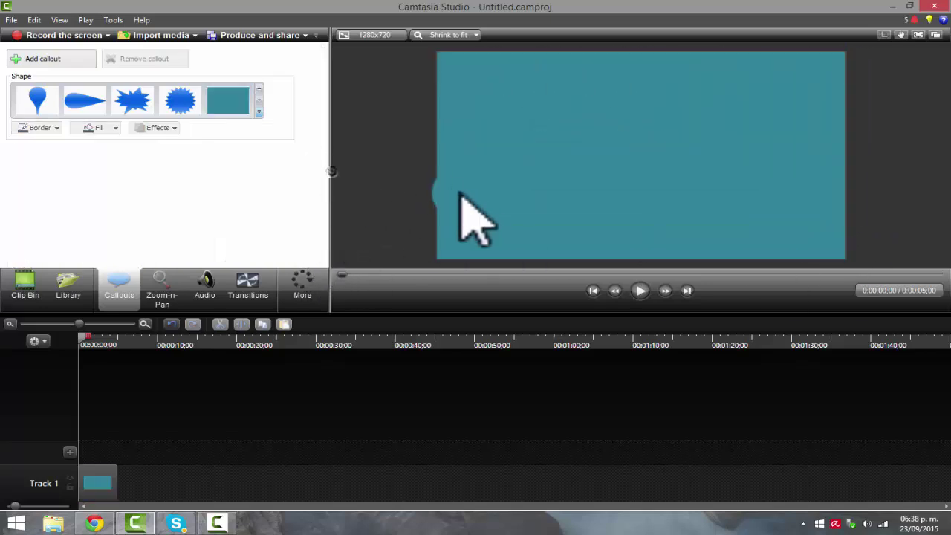
{"action": "left_click", "coordinate": [104, 482]}
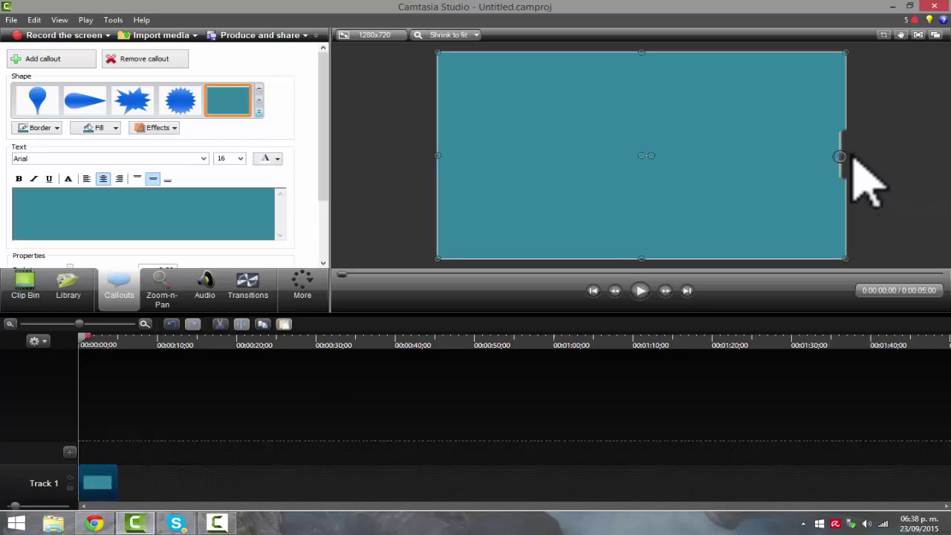
{"action": "left_click_drag", "start_coordinate": [846, 155], "coordinate": [845, 155]}
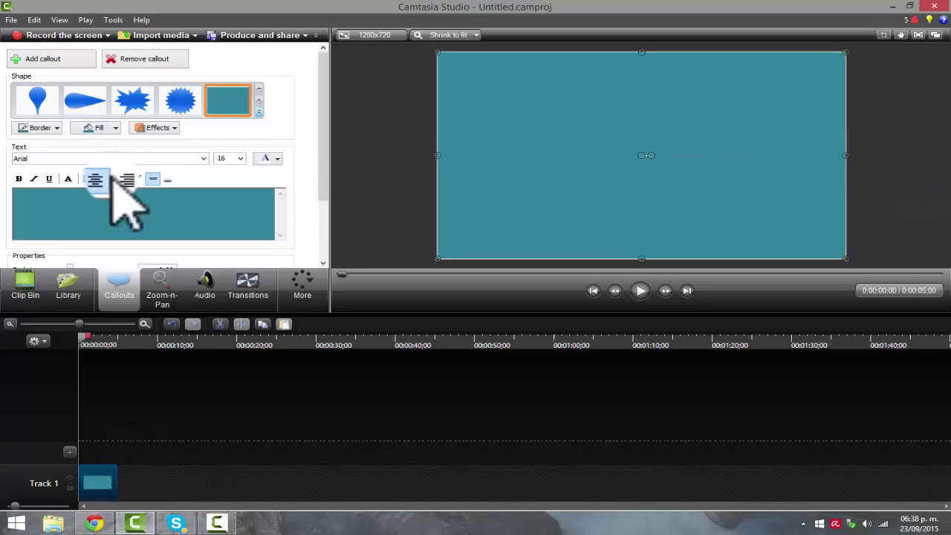
Give the rectangle callout a white border and a light pink fill.
{"action": "left_click", "coordinate": [56, 128]}
{"action": "left_click", "coordinate": [25, 166]}
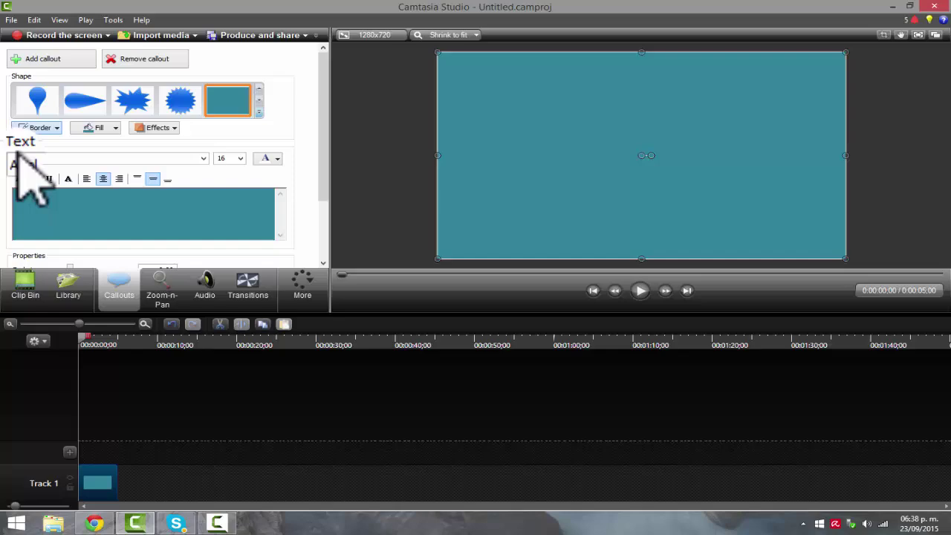
{"action": "left_click", "coordinate": [87, 127]}
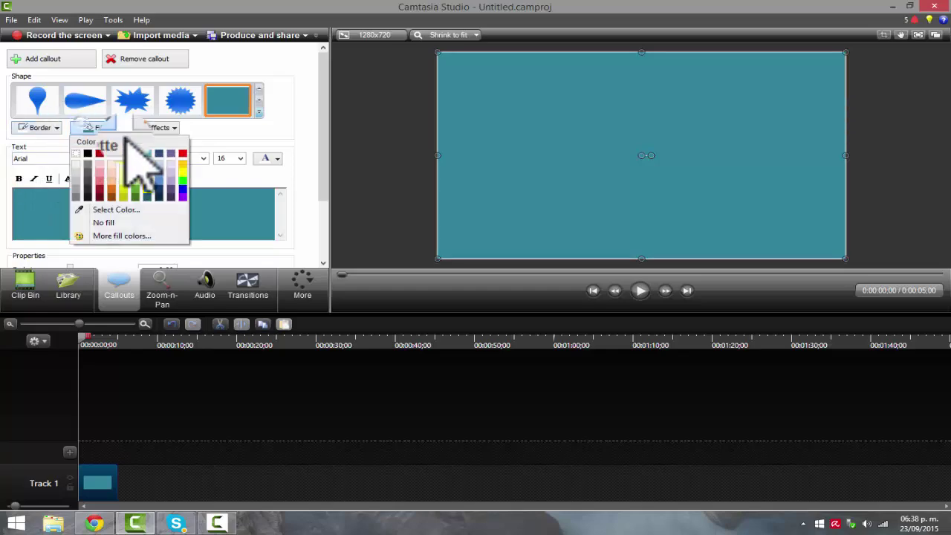
{"action": "left_click", "coordinate": [126, 236]}
{"action": "left_click", "coordinate": [386, 273]}
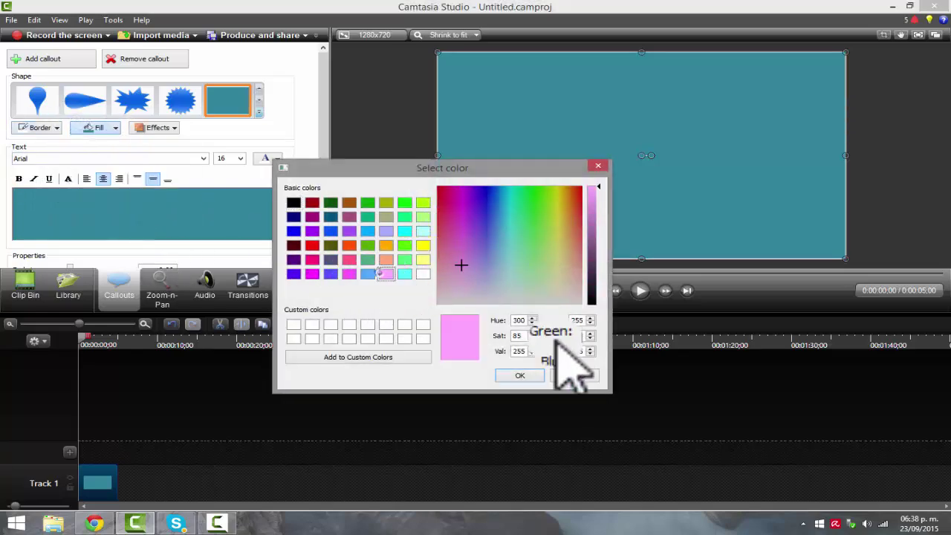
{"action": "left_click", "coordinate": [516, 375]}
{"action": "left_click", "coordinate": [495, 398]}
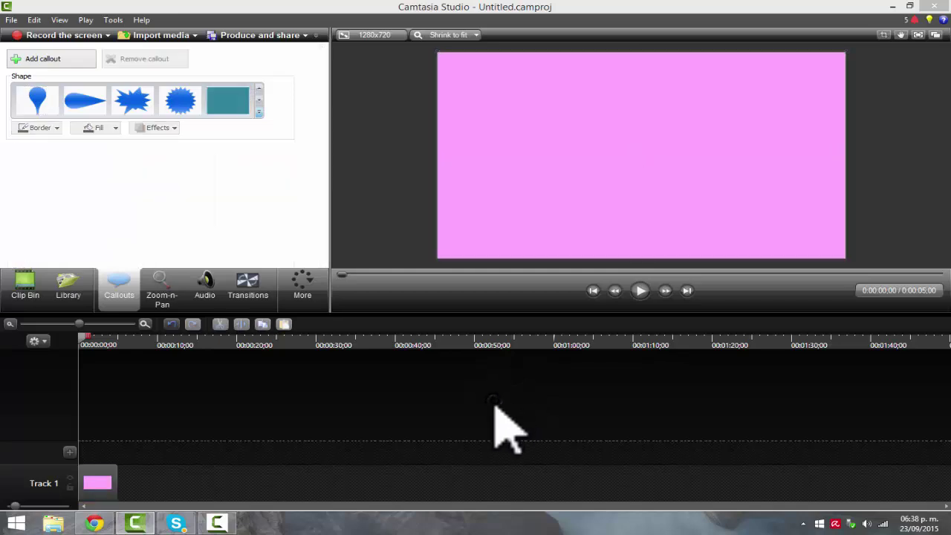
Add a second rectangle callout with a slightly darkened purple fill.
{"action": "left_click", "coordinate": [220, 103]}
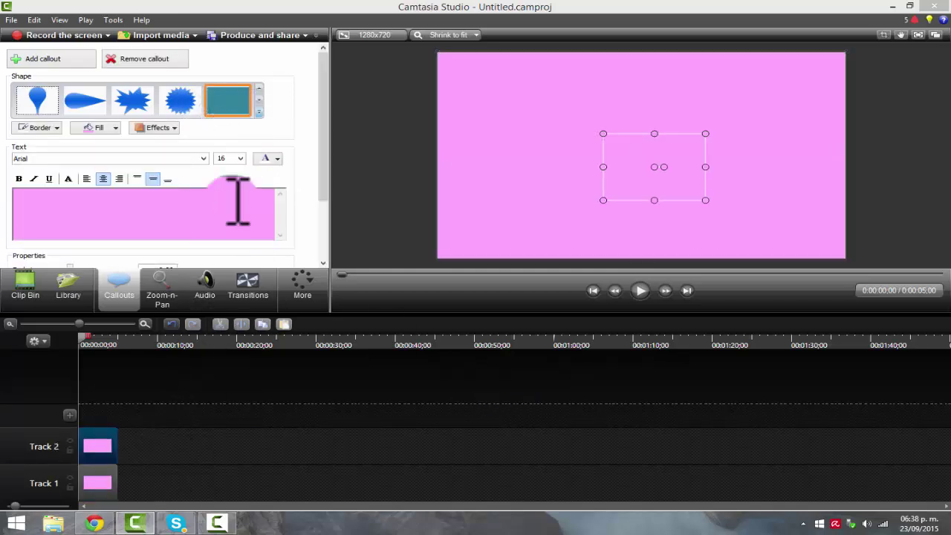
{"action": "left_click", "coordinate": [91, 127]}
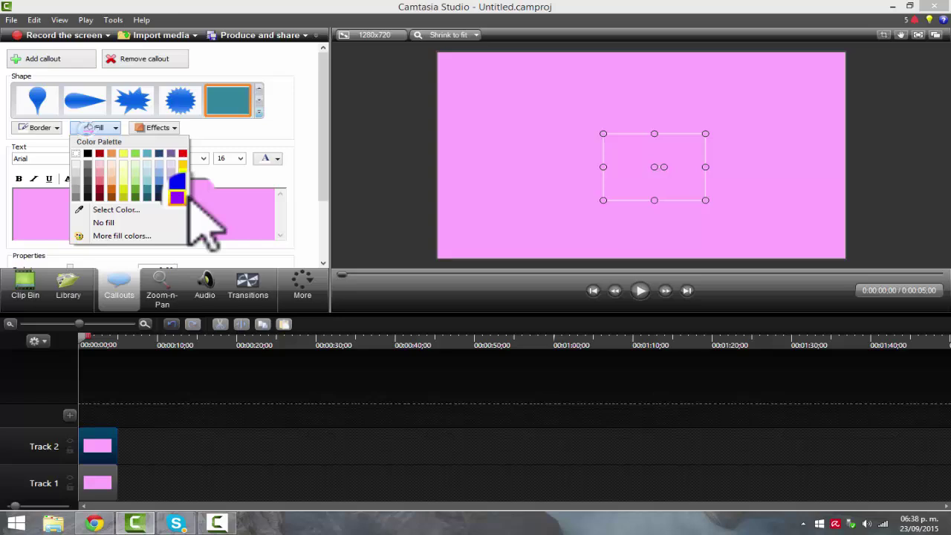
{"action": "left_click", "coordinate": [143, 236]}
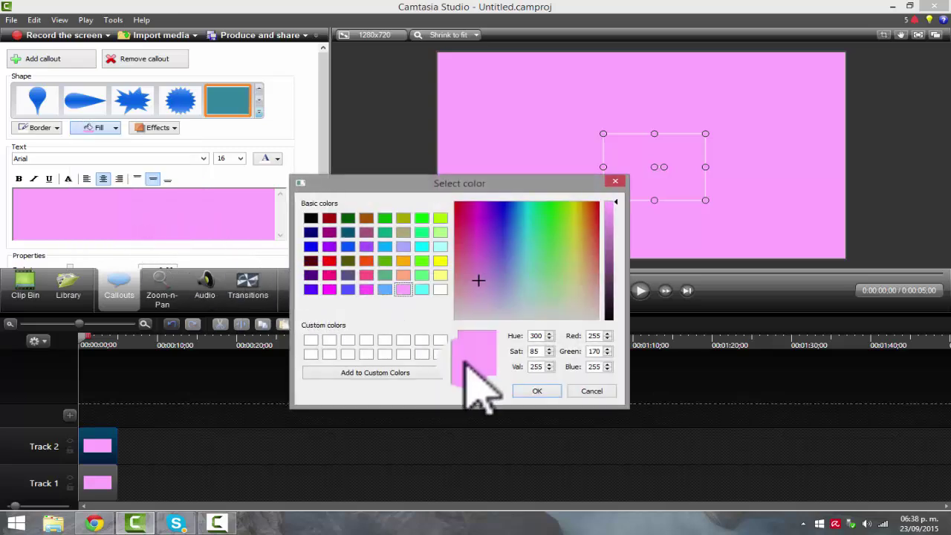
{"action": "left_click_drag", "start_coordinate": [529, 253], "coordinate": [495, 268]}
{"action": "left_click_drag", "start_coordinate": [614, 212], "coordinate": [616, 208]}
{"action": "left_click", "coordinate": [538, 391]}
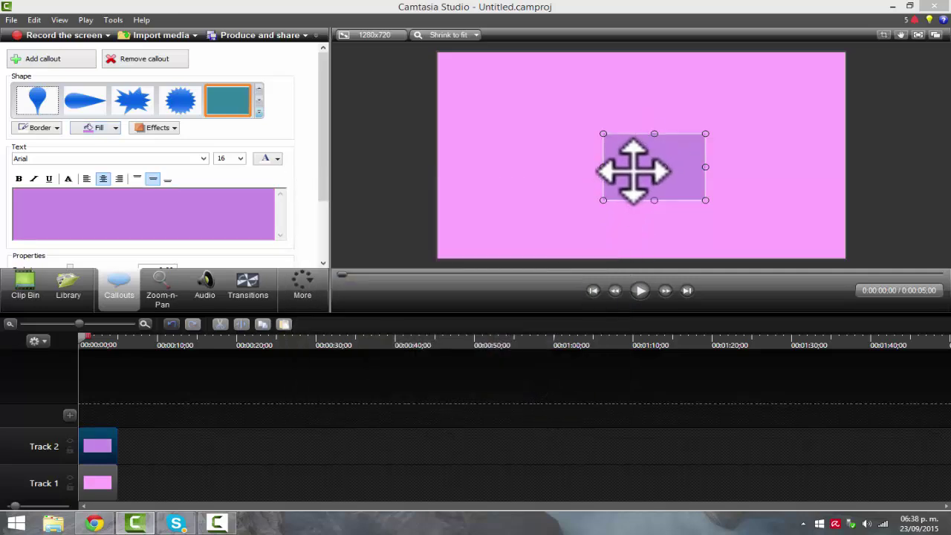
Move and widen the purple callout into a banner centred in the upper half.
{"action": "left_click_drag", "start_coordinate": [633, 168], "coordinate": [537, 138]}
{"action": "left_click_drag", "start_coordinate": [603, 136], "coordinate": [703, 153]}
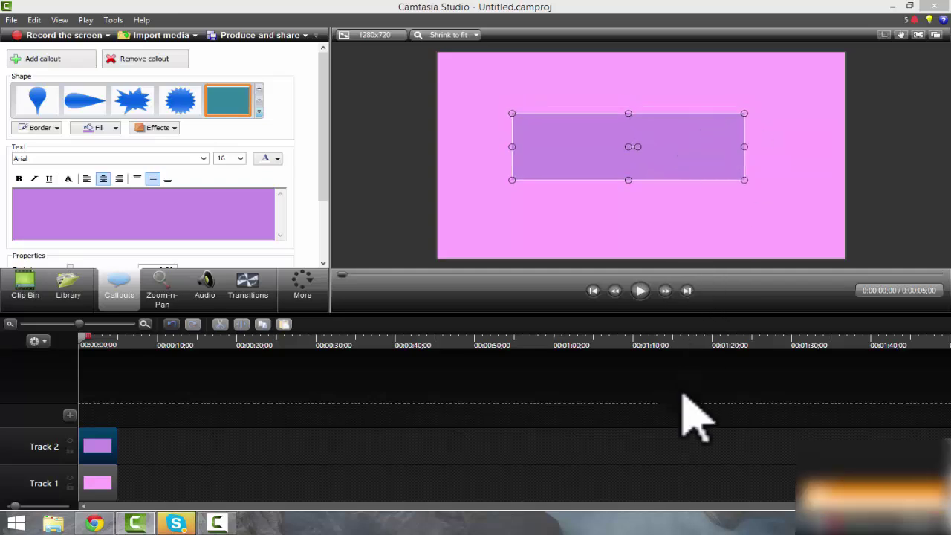
{"action": "left_click", "coordinate": [678, 457]}
{"action": "left_click", "coordinate": [661, 143]}
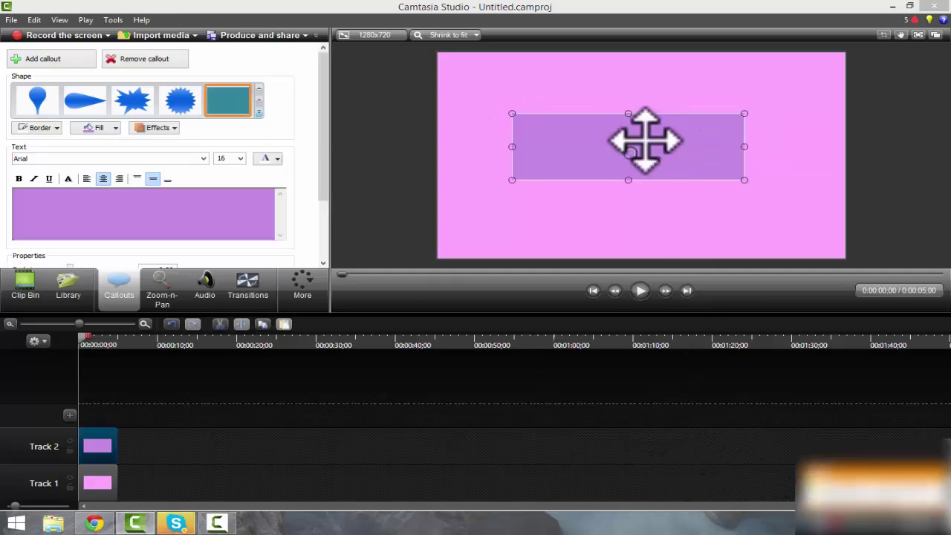
{"action": "left_click_drag", "start_coordinate": [661, 143], "coordinate": [679, 144]}
{"action": "left_click", "coordinate": [638, 468]}
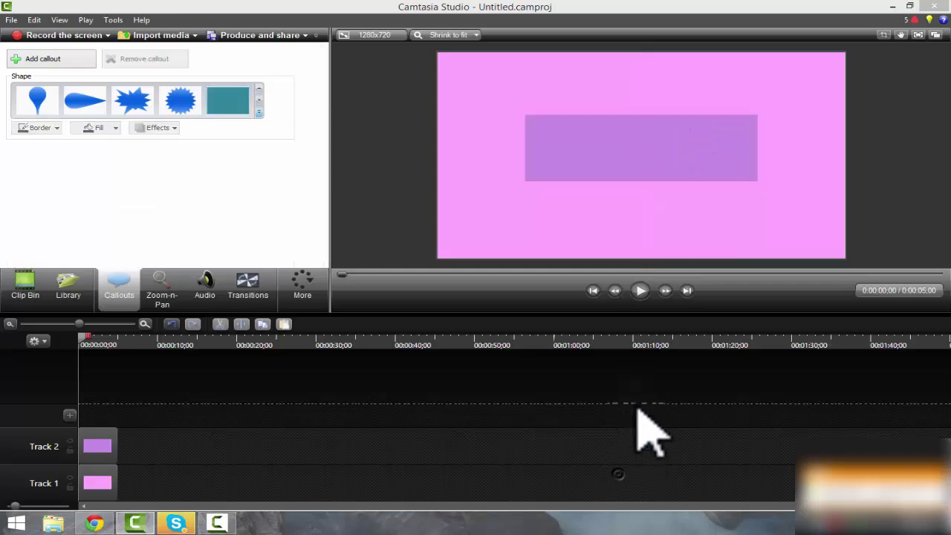
{"action": "left_click", "coordinate": [95, 445]}
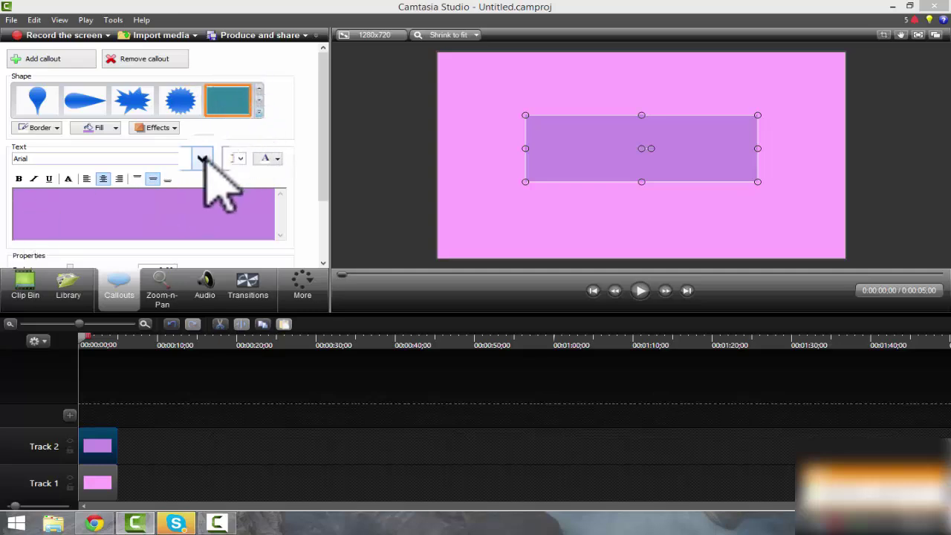
Set the TUTORIAL callout text to the Blacklisted font.
{"action": "left_click", "coordinate": [203, 158]}
{"action": "key", "text": "Escape"}
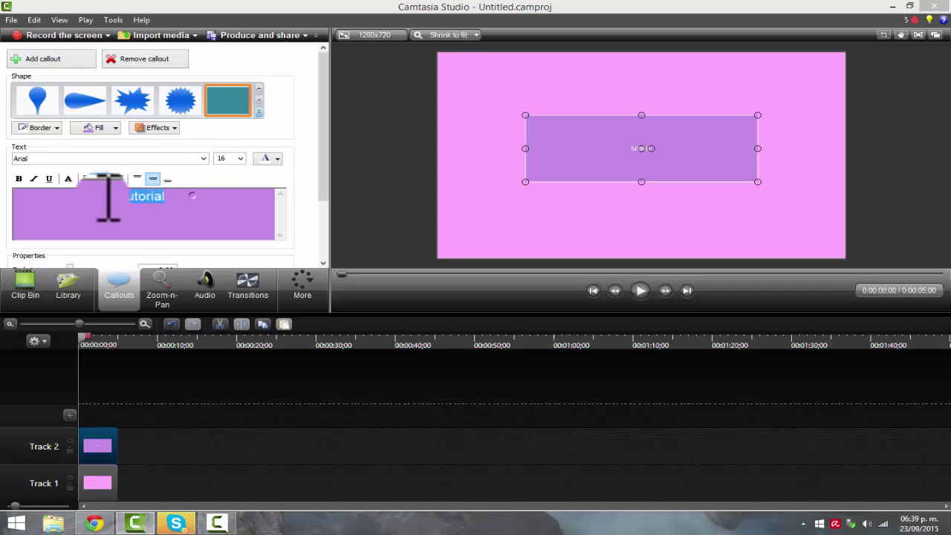
{"action": "left_click", "coordinate": [203, 158]}
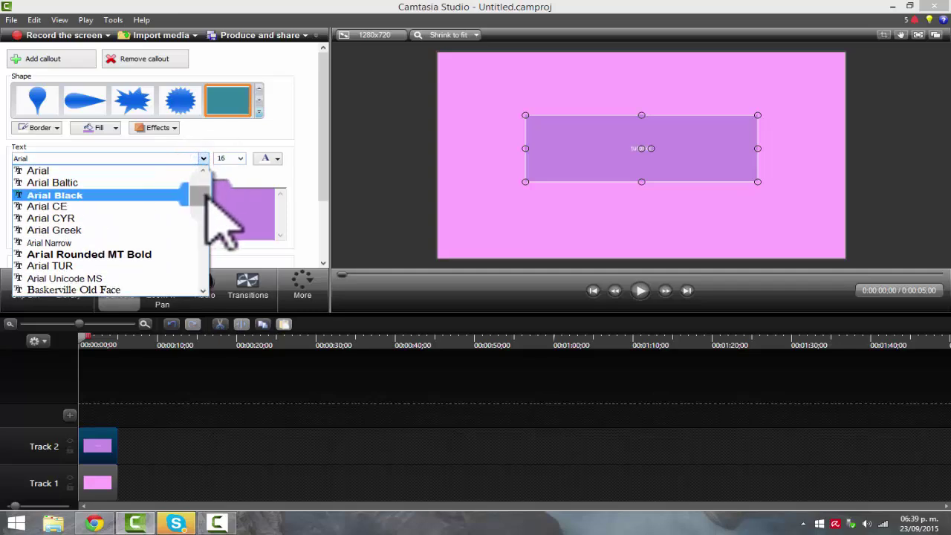
{"action": "scroll", "coordinate": [208, 195], "scroll_direction": "down", "scroll_amount": 5}
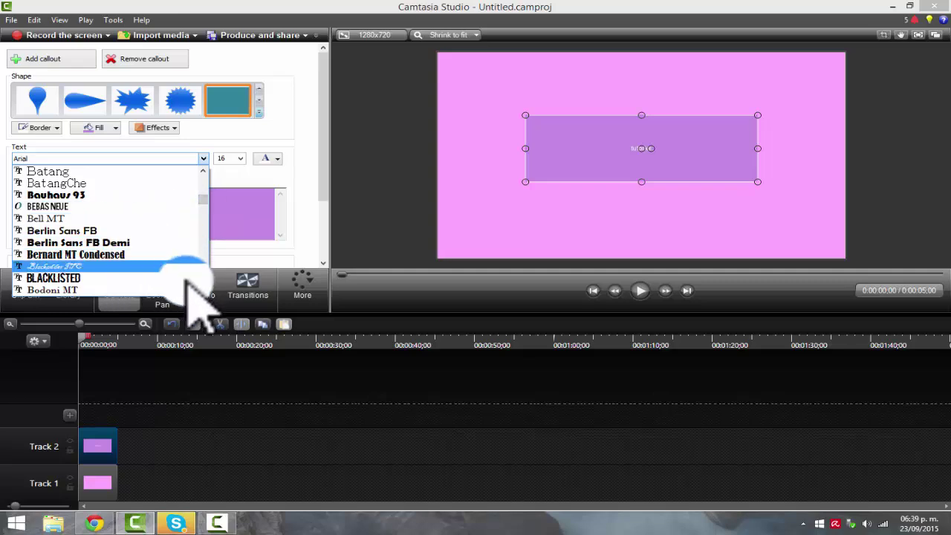
{"action": "scroll", "coordinate": [199, 290], "scroll_direction": "down", "scroll_amount": 2}
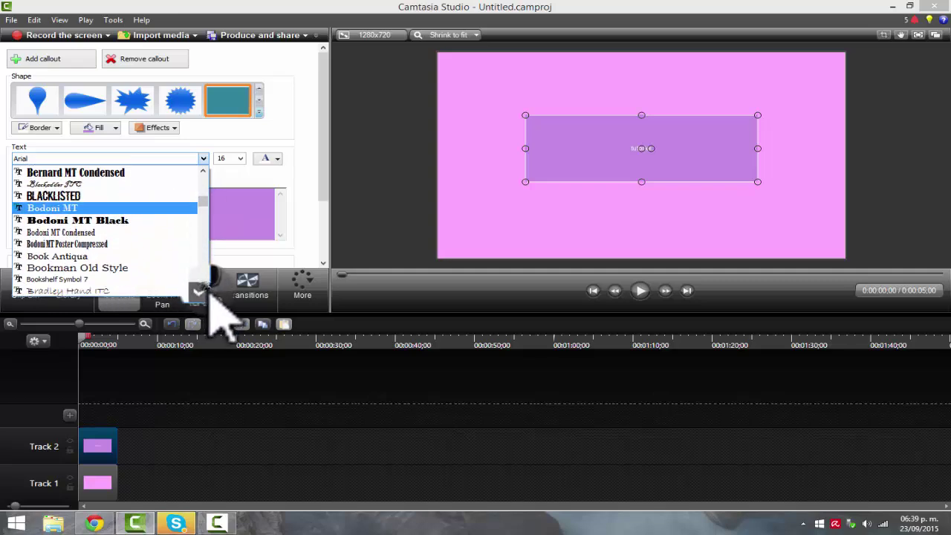
{"action": "left_click", "coordinate": [53, 195]}
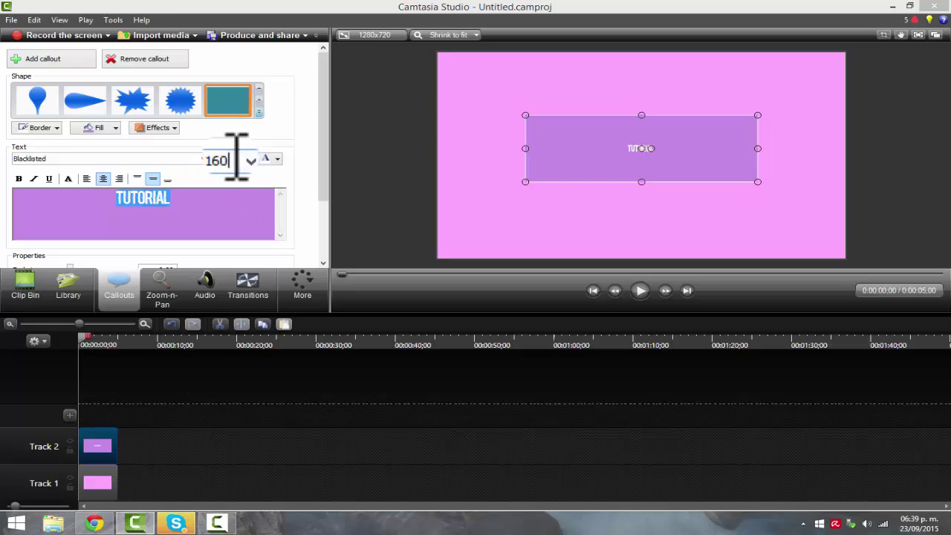
Set the font size to 160 and enlarge the purple callout so TUTORIAL fits.
{"action": "left_click", "coordinate": [237, 156]}
{"action": "type", "text": "160"}
{"action": "key", "text": "Return"}
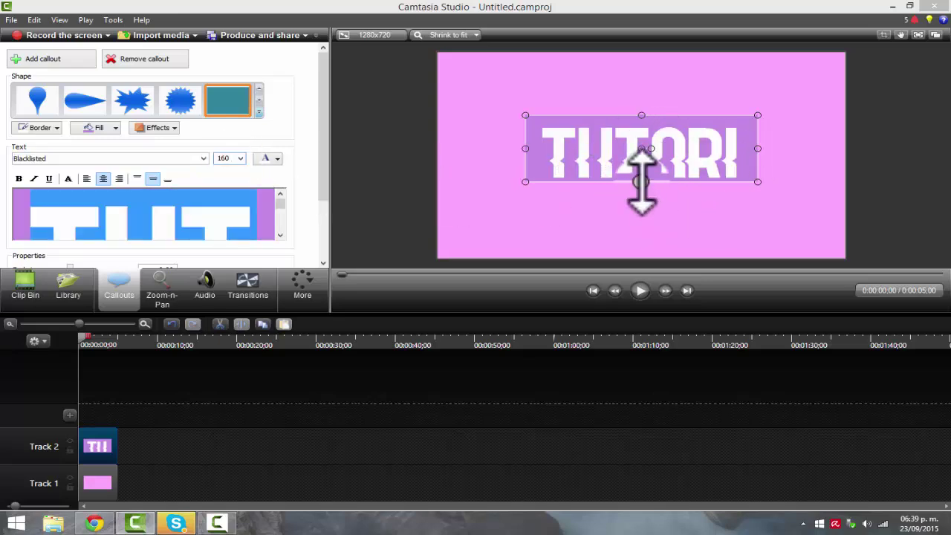
{"action": "left_click_drag", "start_coordinate": [642, 181], "coordinate": [644, 205]}
{"action": "mouse_move", "coordinate": [758, 159]}
{"action": "left_mouse_down"}
{"action": "mouse_move", "coordinate": [820, 161]}
{"action": "mouse_move", "coordinate": [758, 156]}
{"action": "mouse_move", "coordinate": [773, 147]}
{"action": "mouse_move", "coordinate": [772, 165]}
{"action": "left_mouse_up"}
Drag Free Effect- TV Error.mp4 onto new Track 3 and shrink it over the TUTORIAL banner.
{"action": "left_click", "coordinate": [717, 378]}
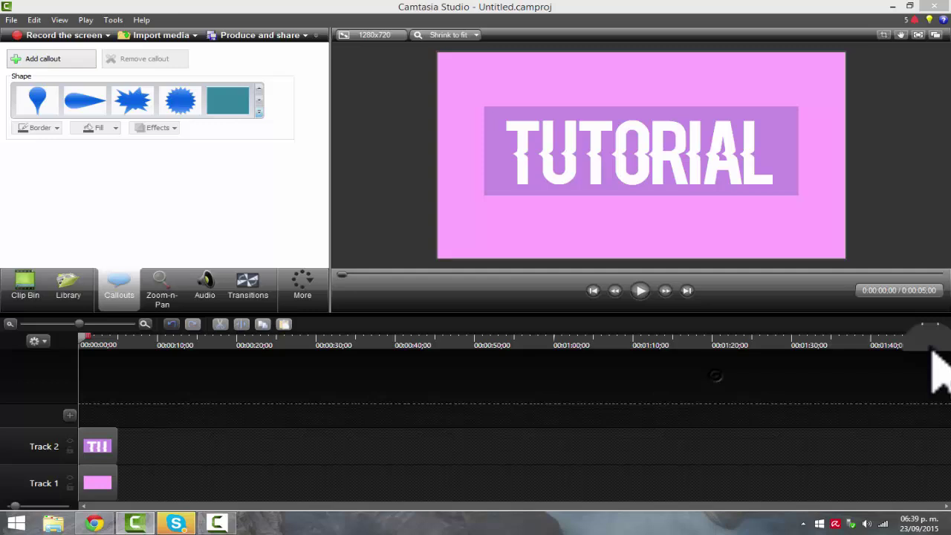
{"action": "left_click", "coordinate": [671, 166]}
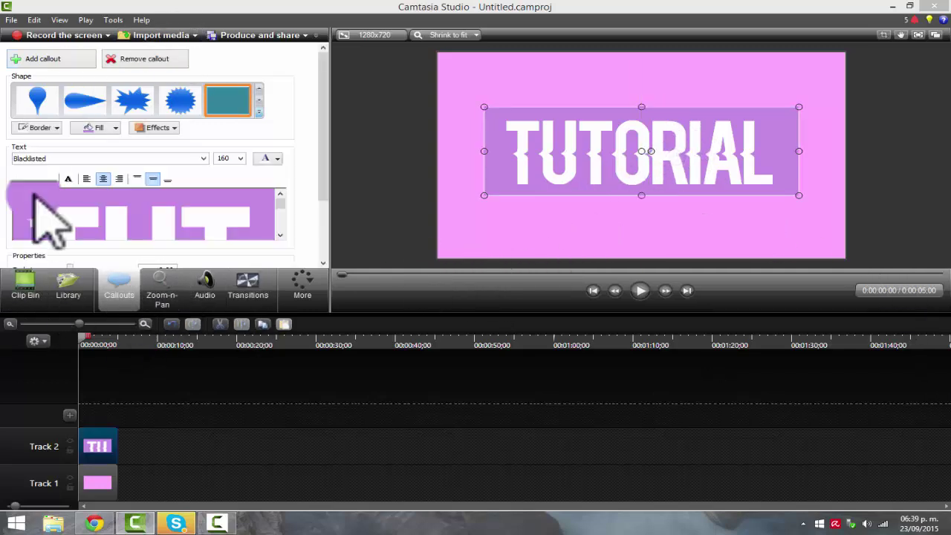
{"action": "left_click", "coordinate": [26, 286]}
{"action": "left_click_drag", "start_coordinate": [37, 83], "coordinate": [119, 409]}
{"action": "left_click_drag", "start_coordinate": [79, 324], "coordinate": [101, 324]}
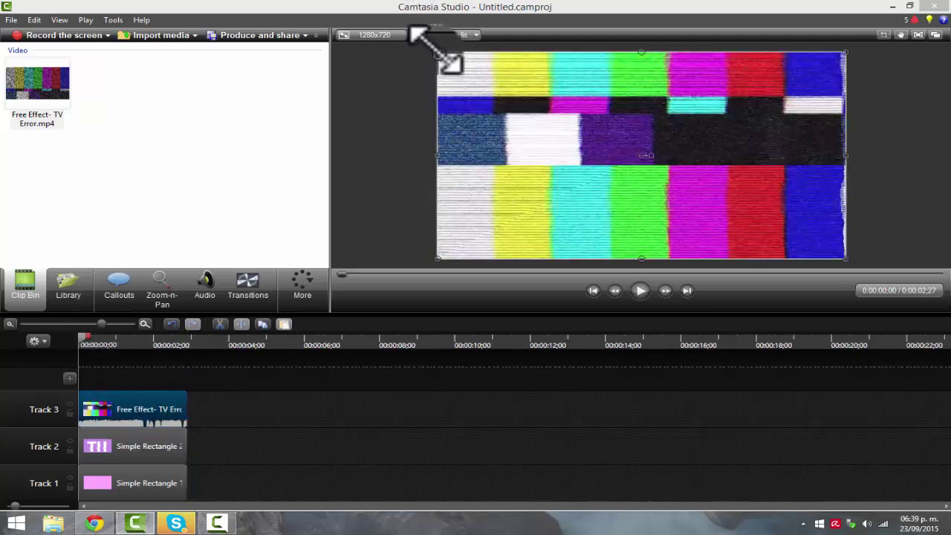
{"action": "left_click_drag", "start_coordinate": [438, 53], "coordinate": [513, 141]}
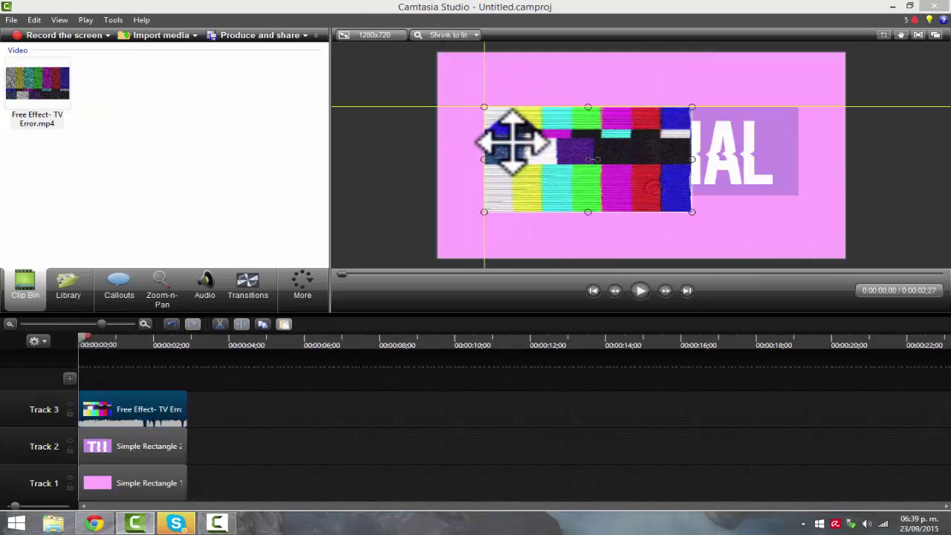
Stretch the TV Error video across the callout and lower its opacity to 36%.
{"action": "left_click_drag", "start_coordinate": [692, 159], "coordinate": [799, 151]}
{"action": "left_click", "coordinate": [204, 286]}
{"action": "left_click", "coordinate": [248, 286]}
{"action": "left_click", "coordinate": [302, 286]}
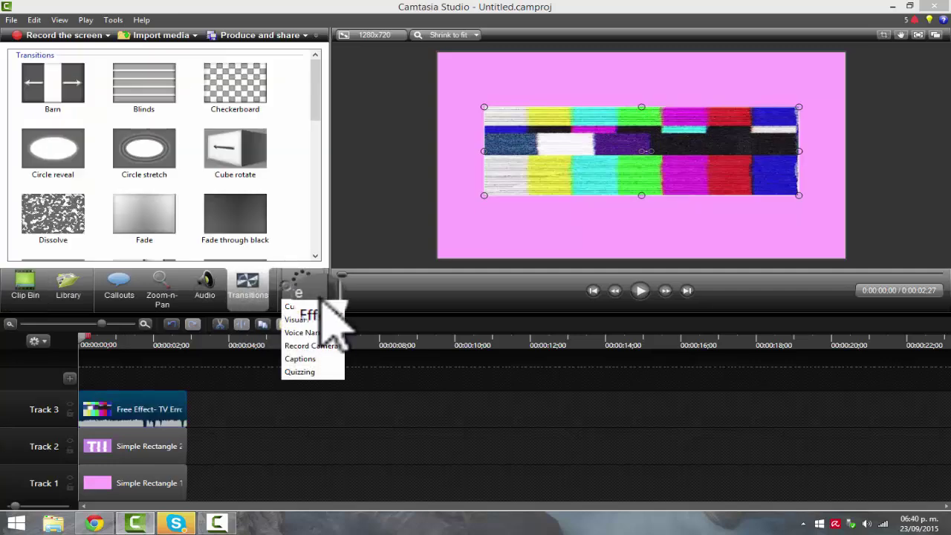
{"action": "left_click", "coordinate": [301, 320]}
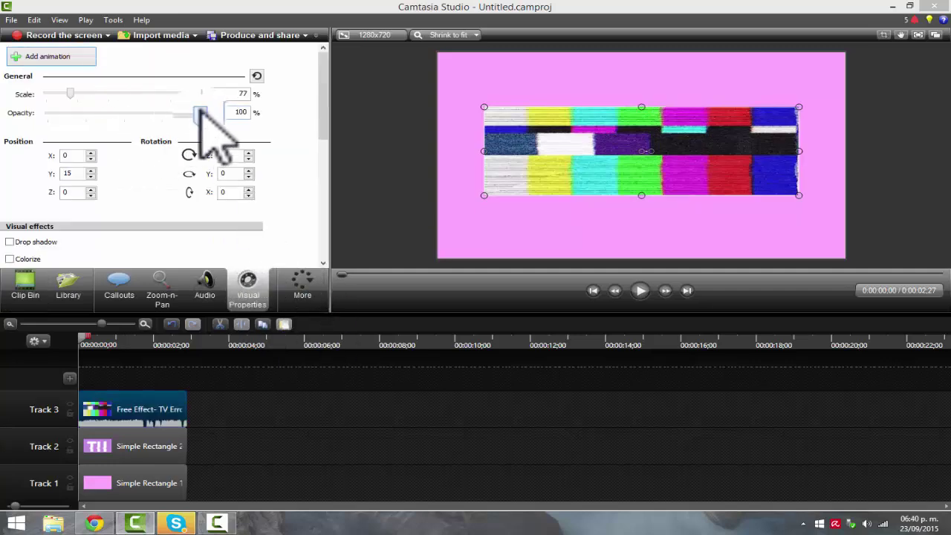
{"action": "left_click_drag", "start_coordinate": [197, 113], "coordinate": [120, 112]}
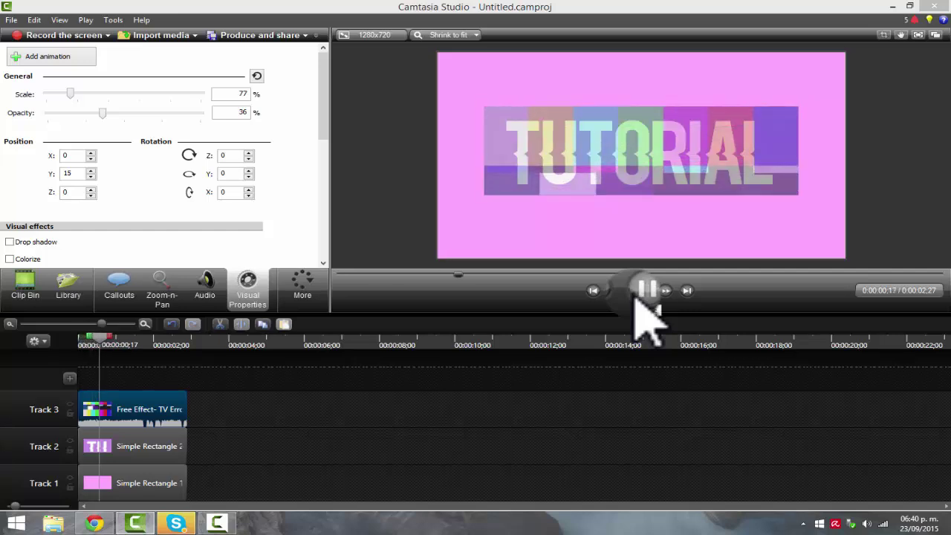
Play and pause the preview to check TUTORIAL showing through the glitch.
{"action": "left_click", "coordinate": [635, 296]}
{"action": "left_click", "coordinate": [635, 296]}
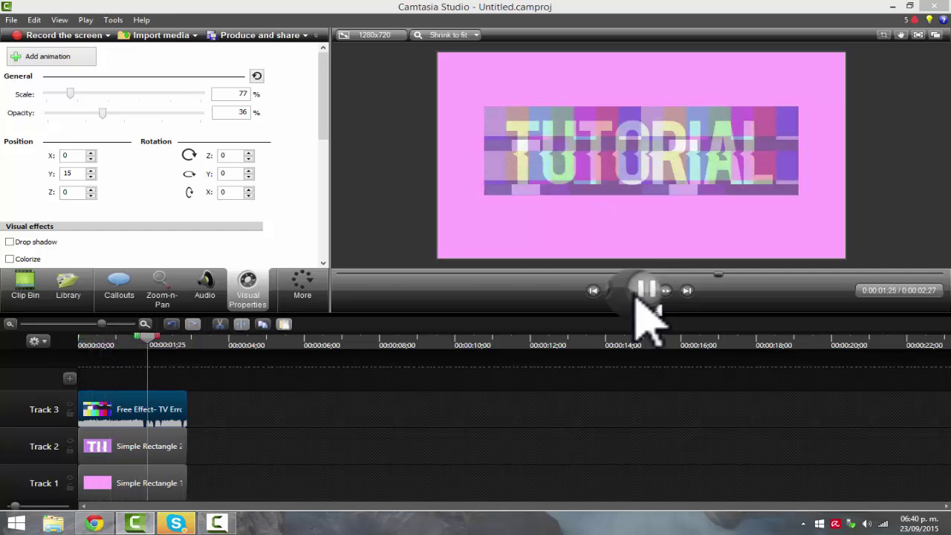
{"action": "left_click", "coordinate": [636, 298]}
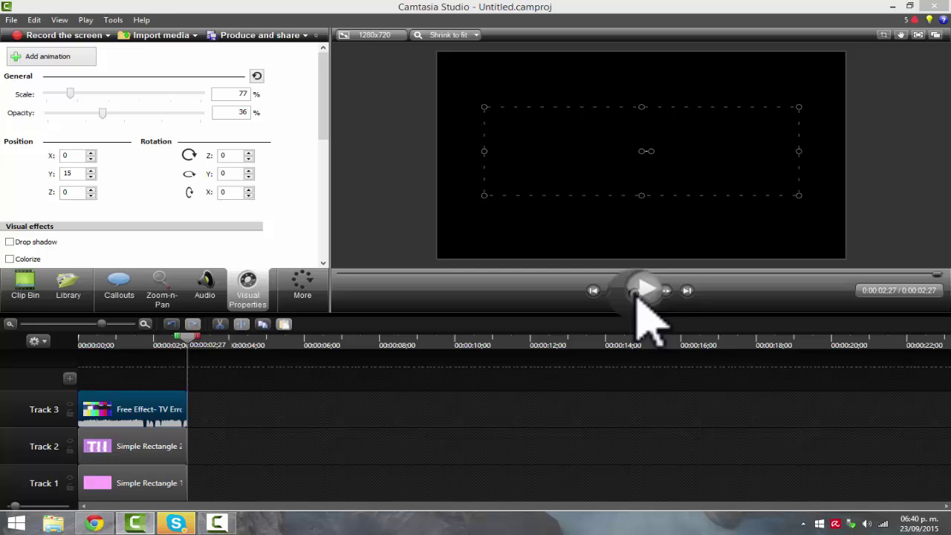
Move the TV Error clip back to 0:00 on Track 3 and play the composition from the start.
{"action": "left_click", "coordinate": [91, 339]}
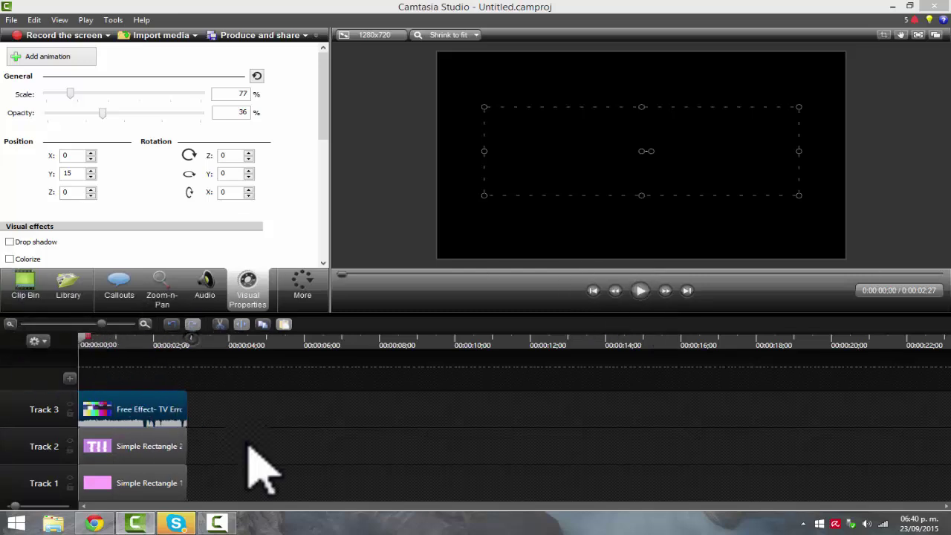
{"action": "left_click", "coordinate": [159, 446]}
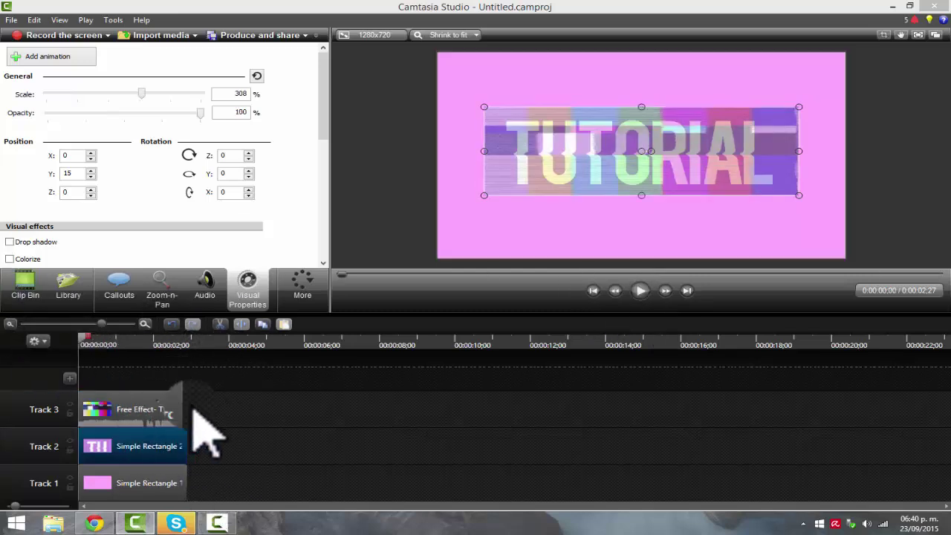
{"action": "left_click_drag", "start_coordinate": [191, 409], "coordinate": [357, 429]}
{"action": "left_click", "coordinate": [119, 450]}
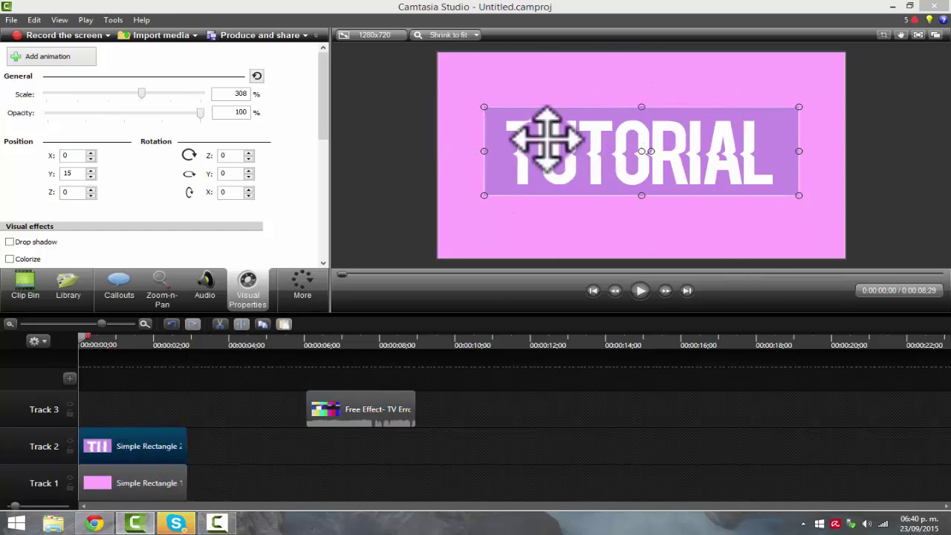
{"action": "left_click_drag", "start_coordinate": [360, 409], "coordinate": [75, 456]}
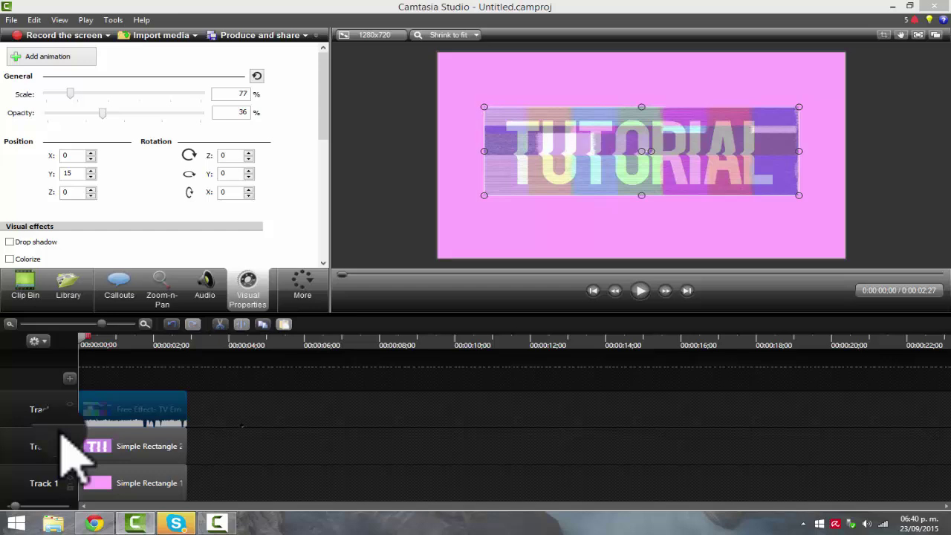
{"action": "left_click", "coordinate": [640, 291]}
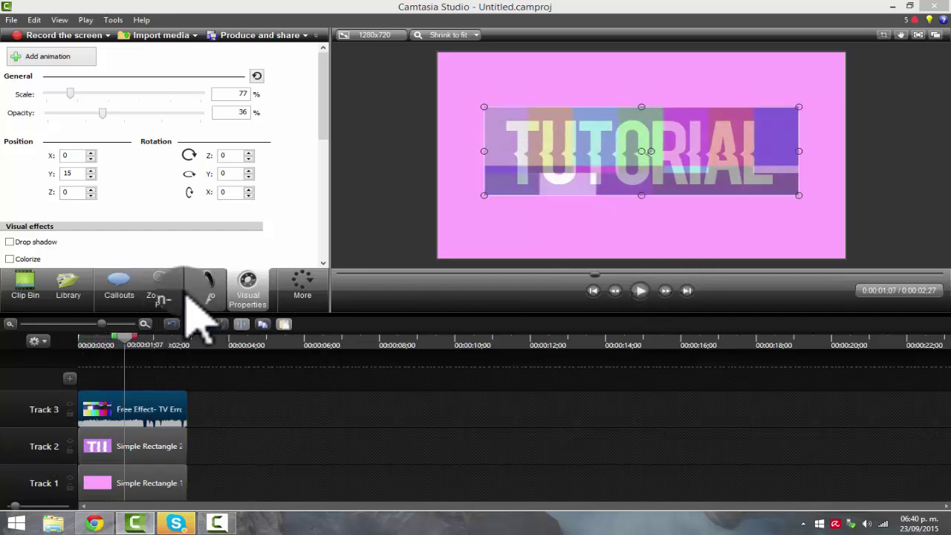
Show the glitch clip's Audio settings, then rewind and replay the preview to 0:02:14.
{"action": "left_click", "coordinate": [201, 294]}
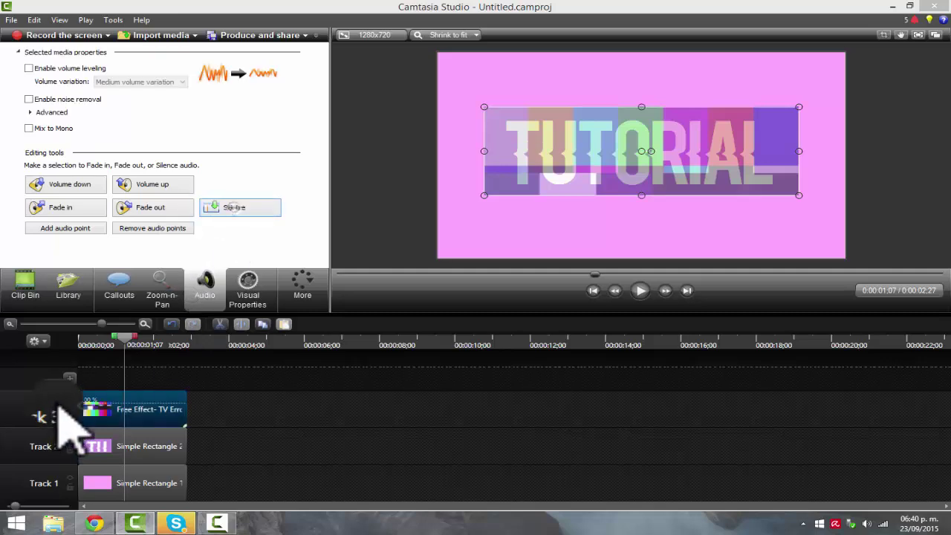
{"action": "left_click", "coordinate": [80, 344]}
{"action": "left_click", "coordinate": [641, 290]}
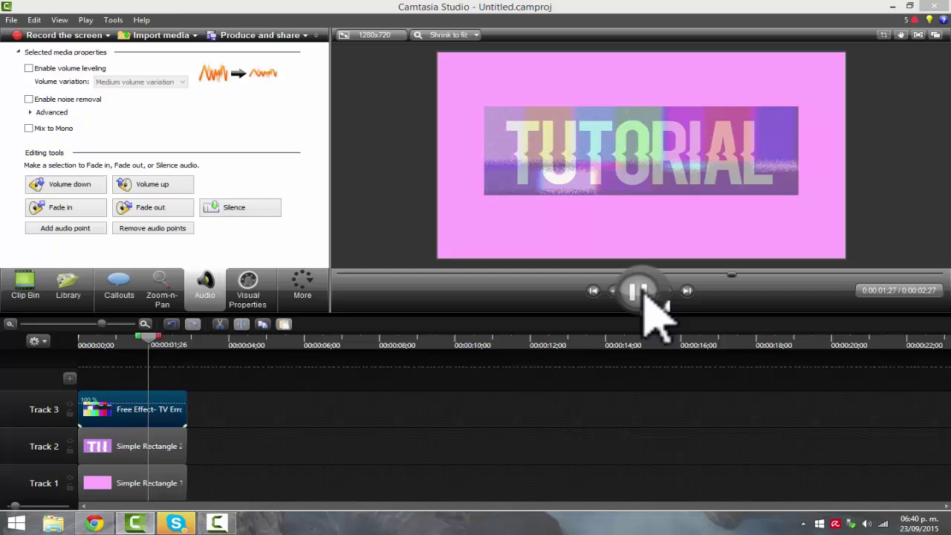
{"action": "left_click", "coordinate": [640, 291]}
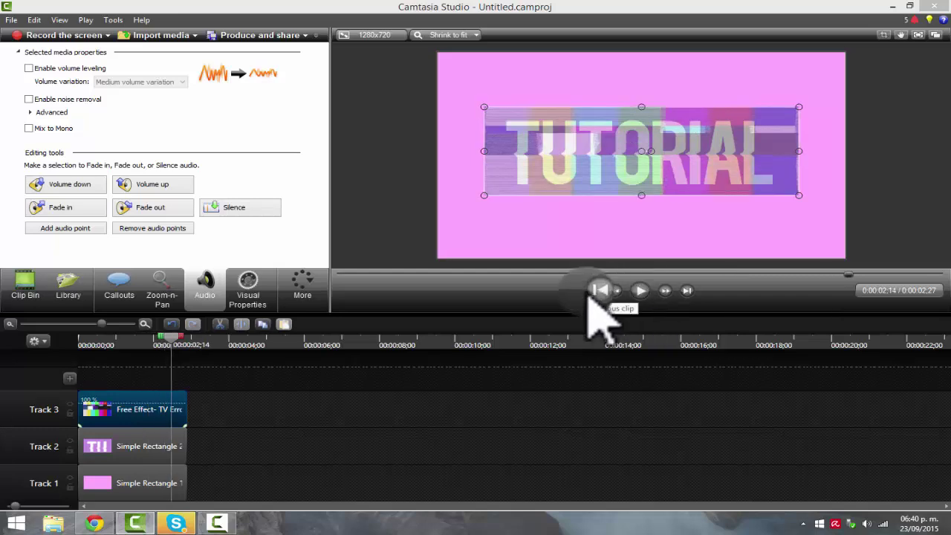